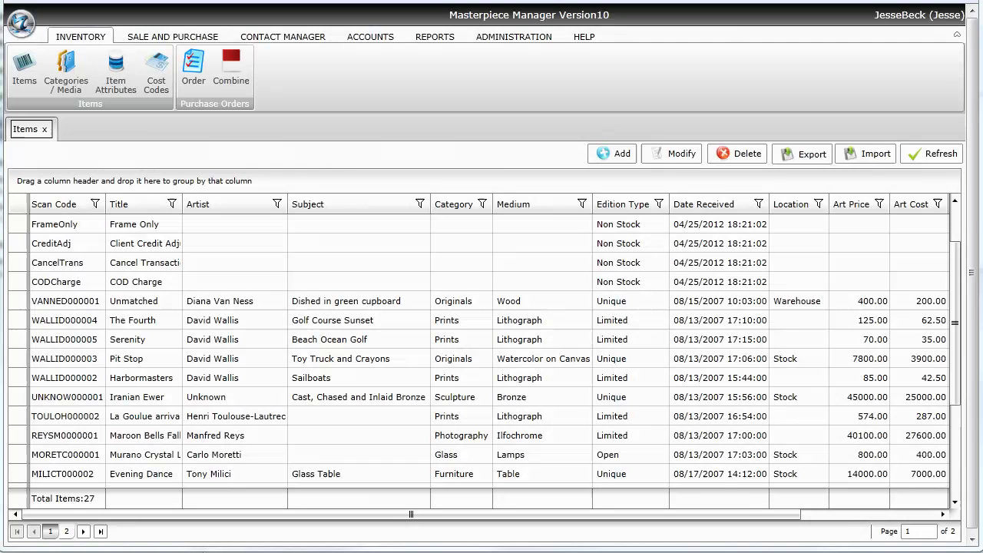
From Administration, open the Stock Locations list and then the Company settings page
click(500, 36)
click(423, 83)
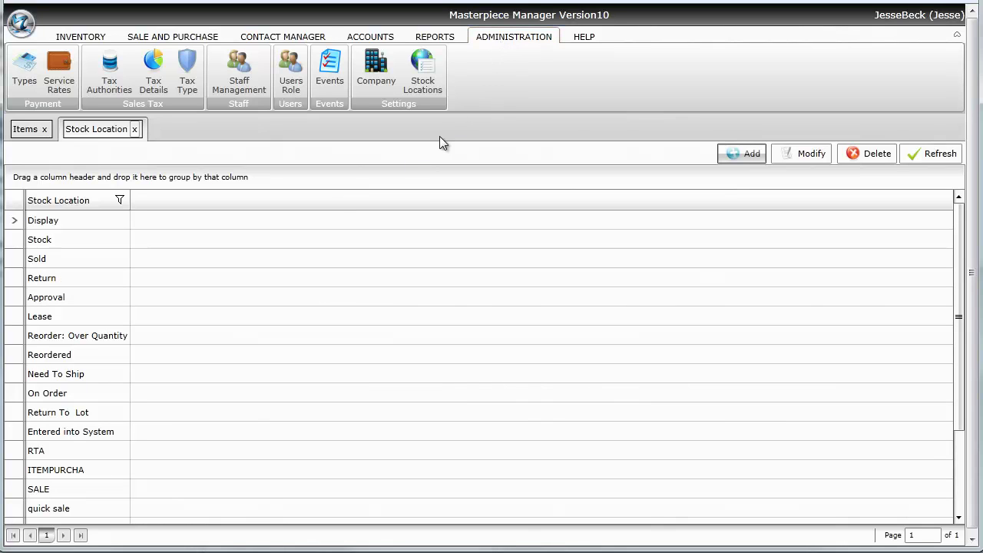
click(391, 71)
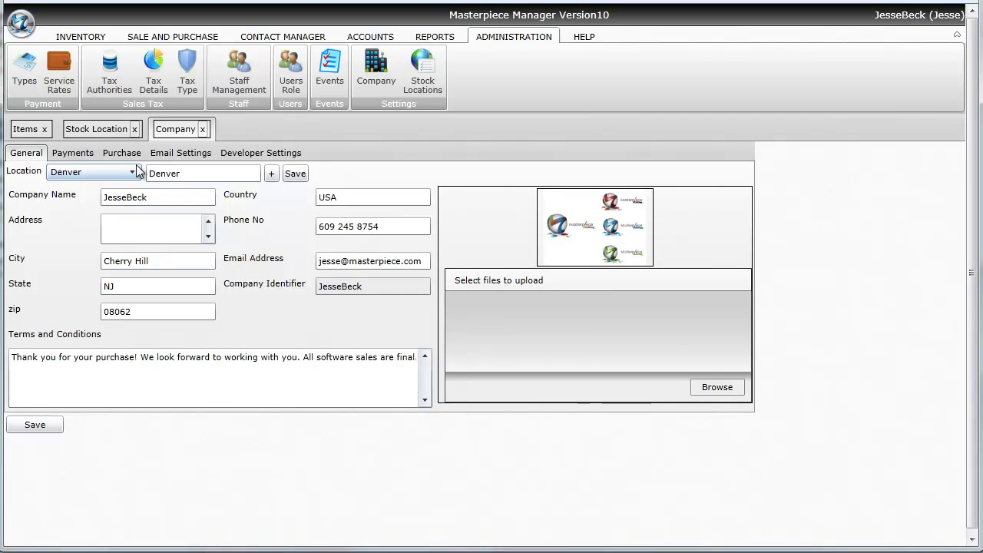
Back on the Stock Location list, try modifying Sold and dismiss the system-location warning
click(97, 134)
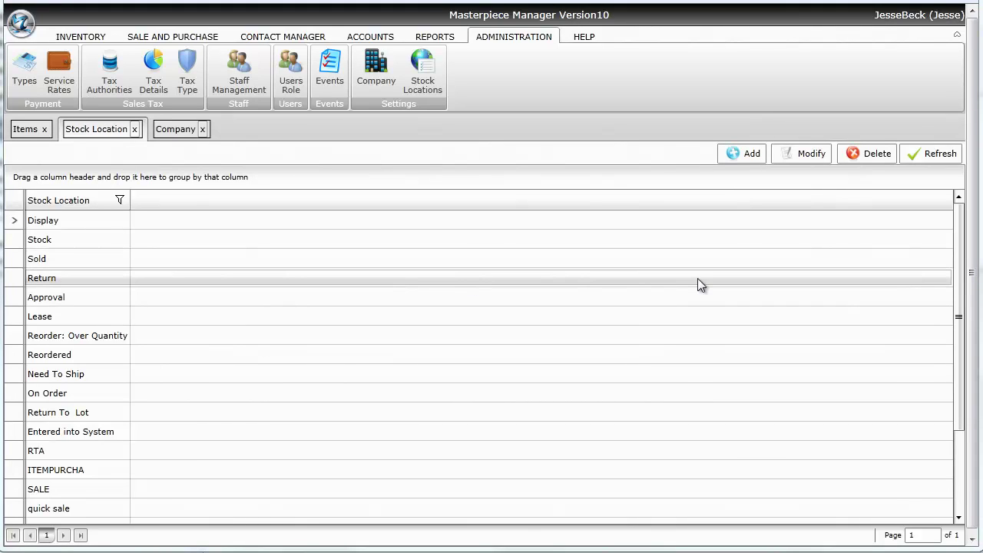
click(544, 265)
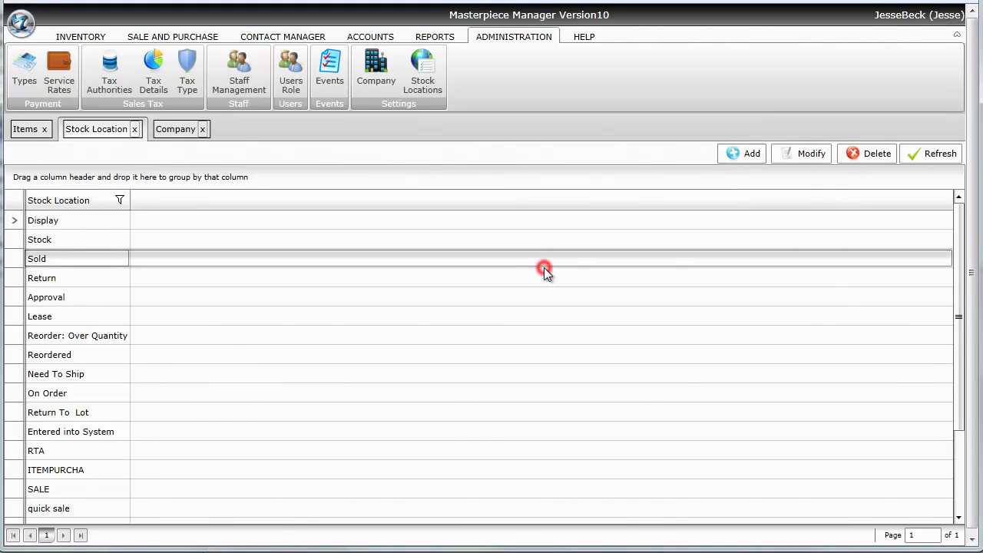
click(805, 153)
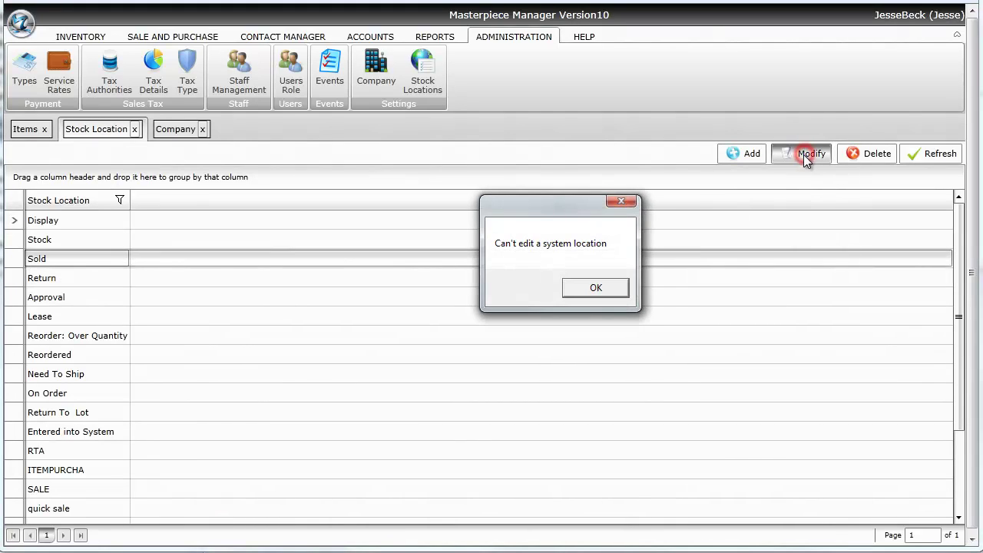
click(619, 288)
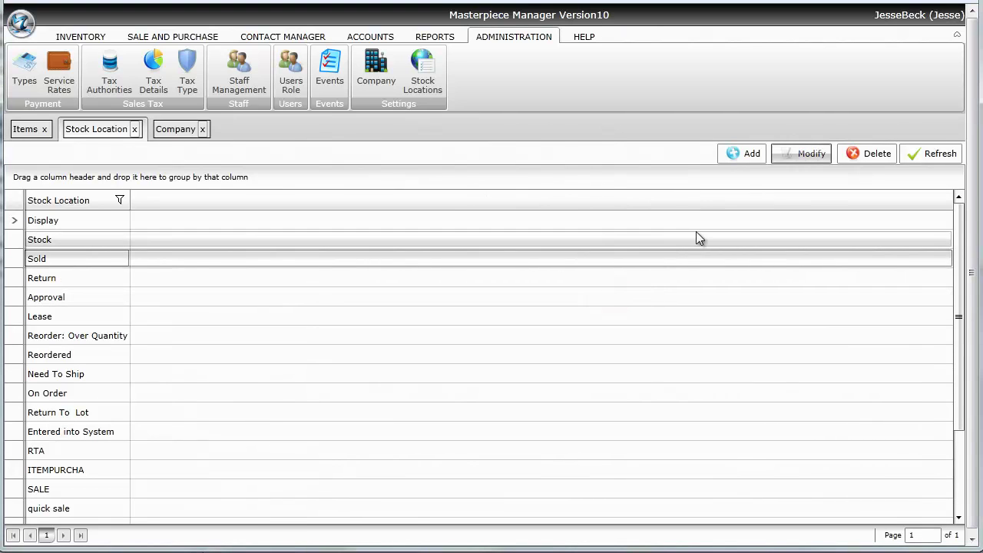
Add a new stock location named 'Gallery B' and save it
click(726, 155)
click(447, 268)
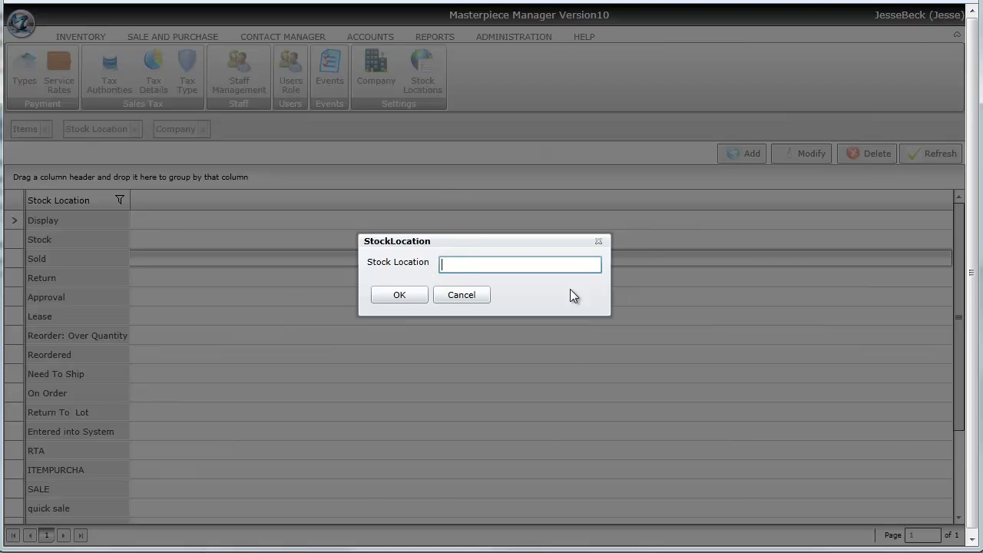
text(Gallery B)
click(419, 295)
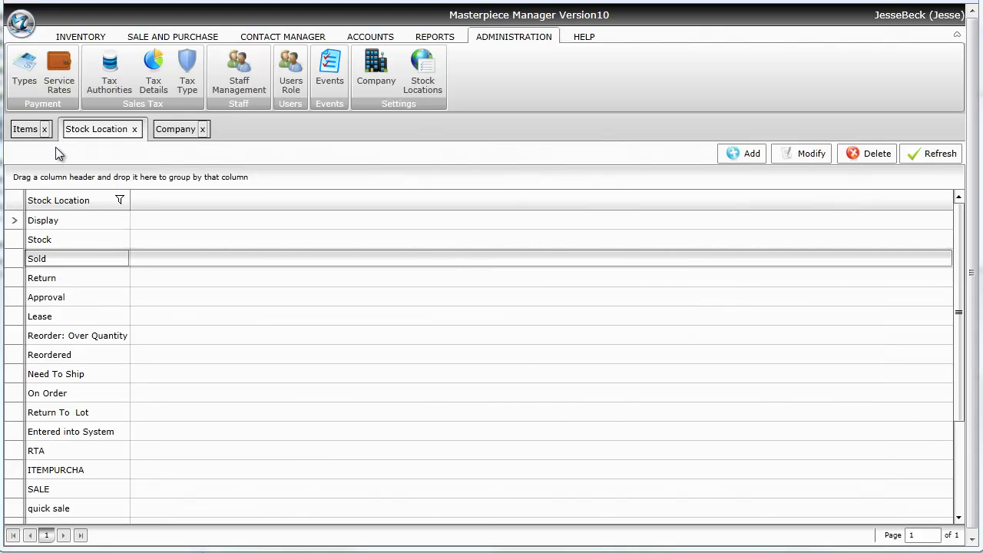
Return to the Items grid and scroll through the 27 items and their locations
click(30, 131)
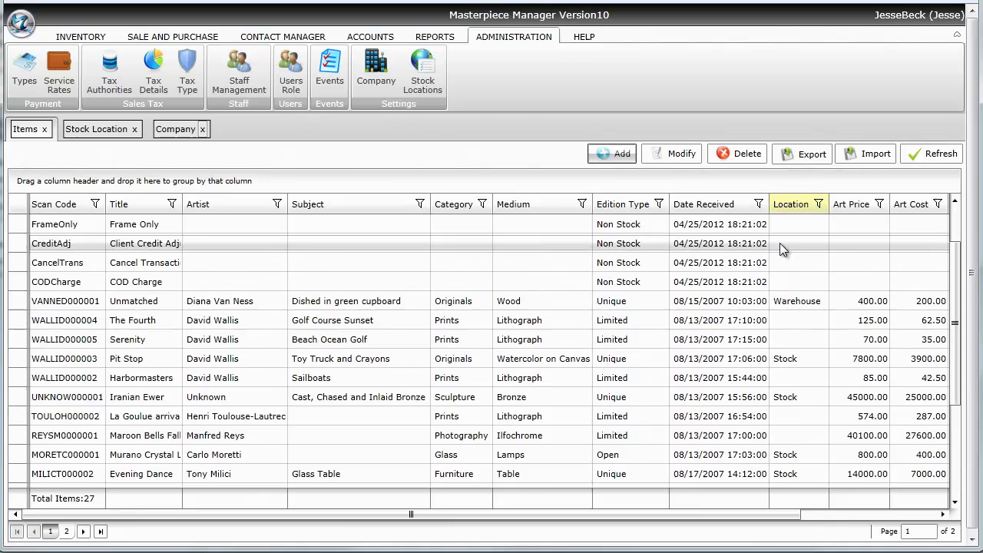
scroll(779, 244, down, 1)
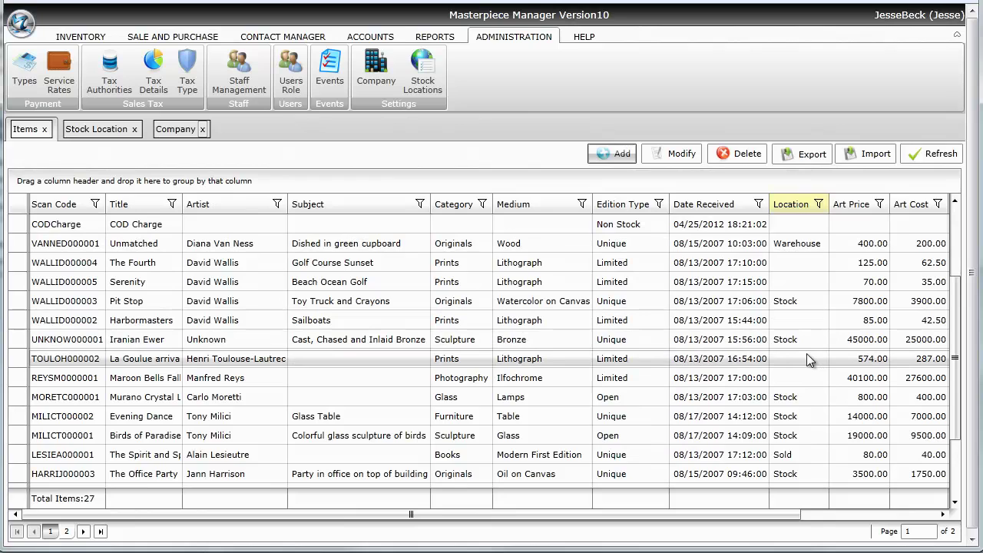
scroll(808, 359, up, 1)
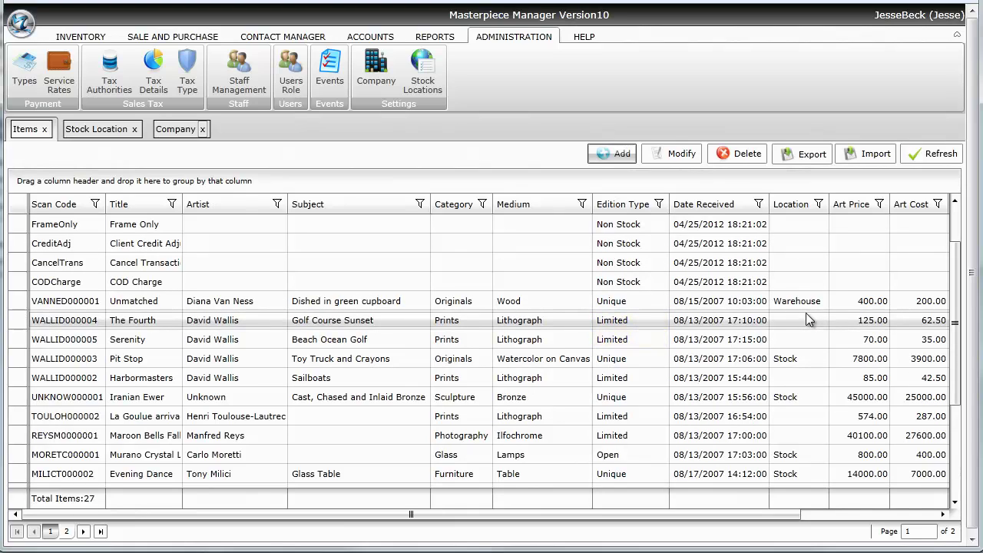
click(393, 319)
double_click(393, 321)
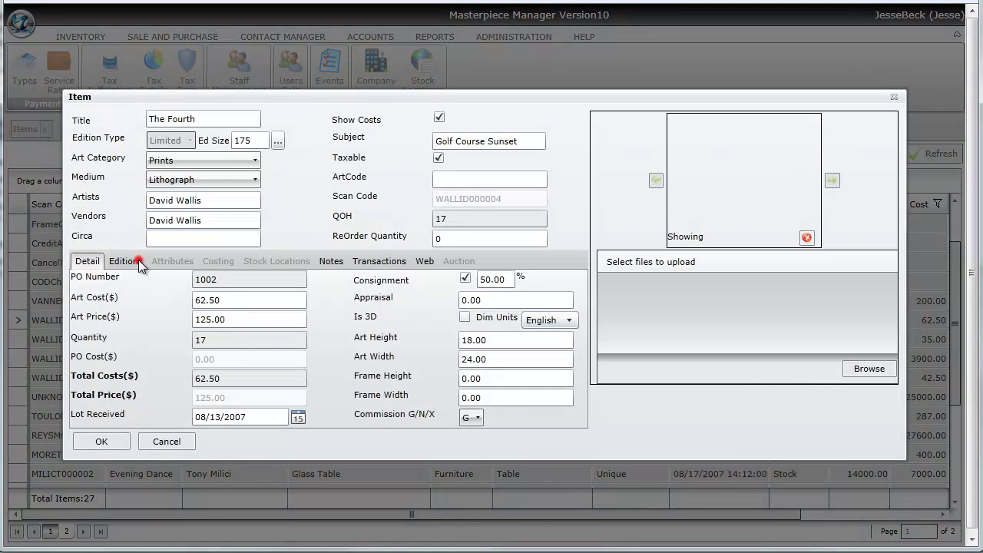
click(138, 262)
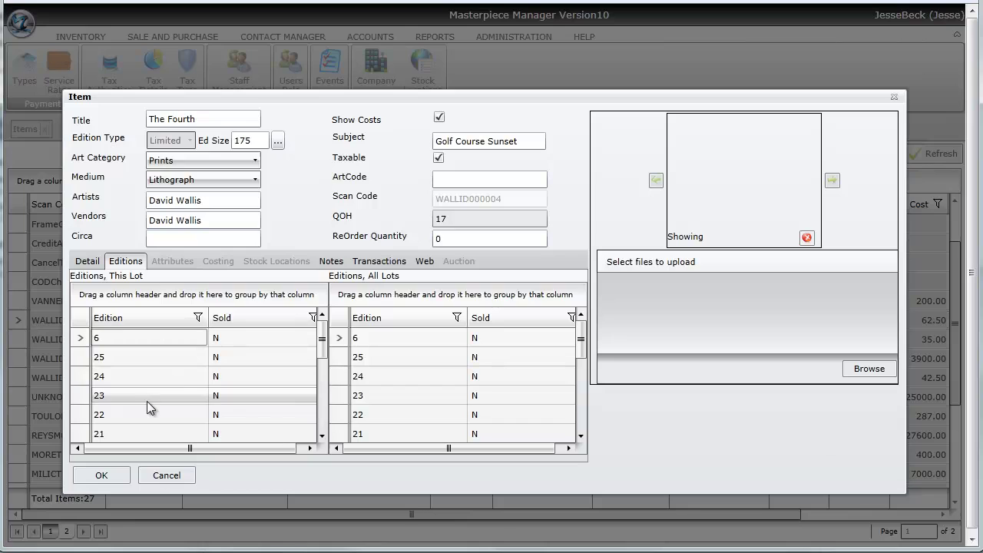
click(139, 340)
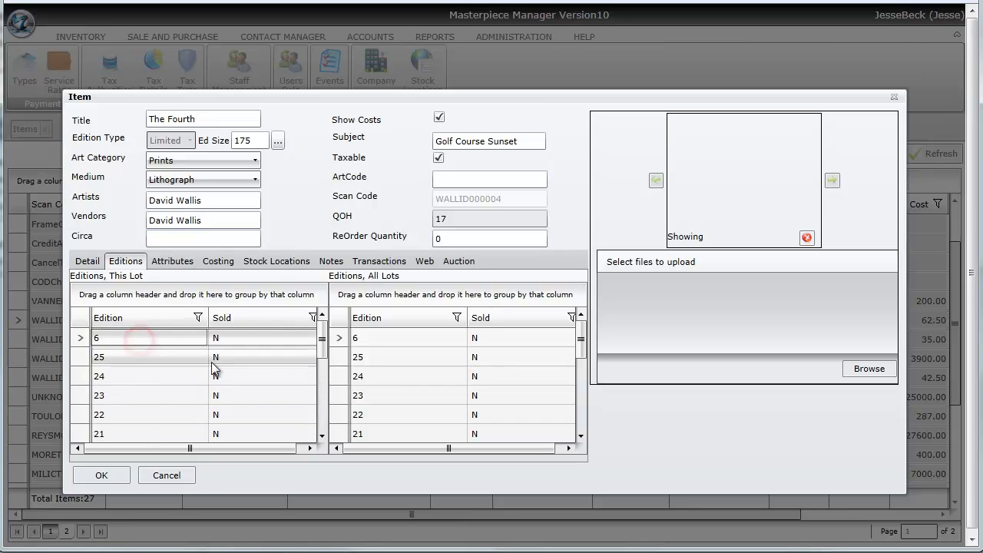
click(273, 263)
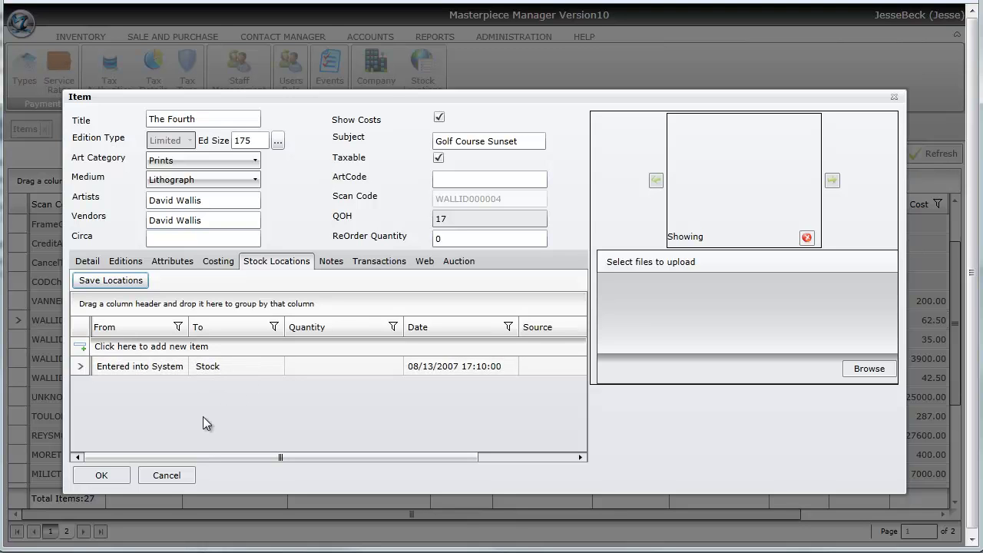
click(172, 471)
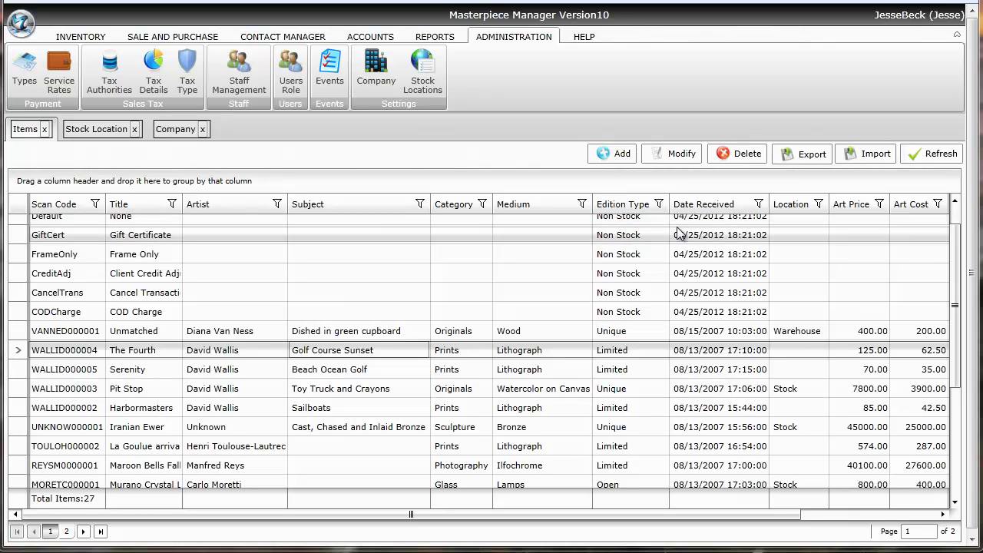
Export all item columns to AllInventory.csv on the Desktop
click(802, 158)
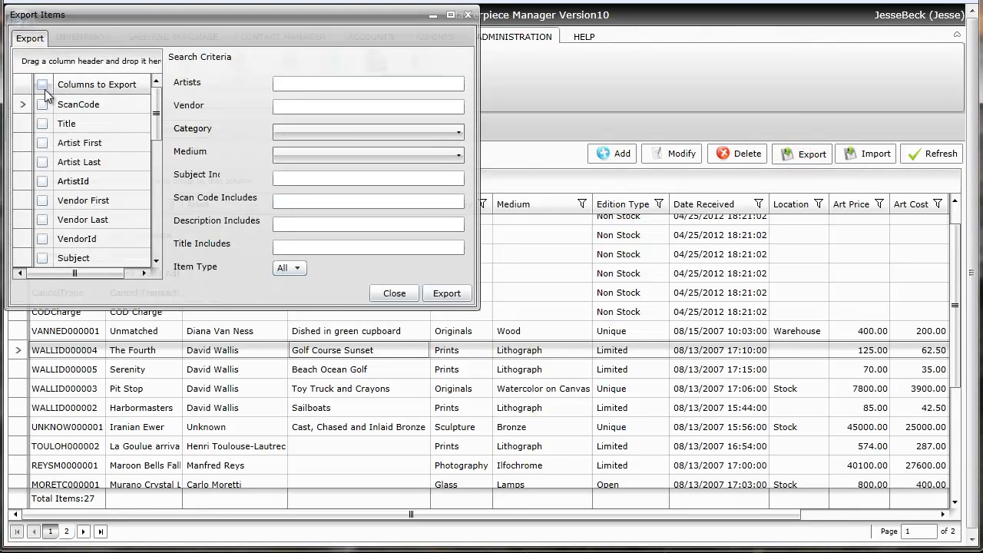
click(43, 86)
click(454, 292)
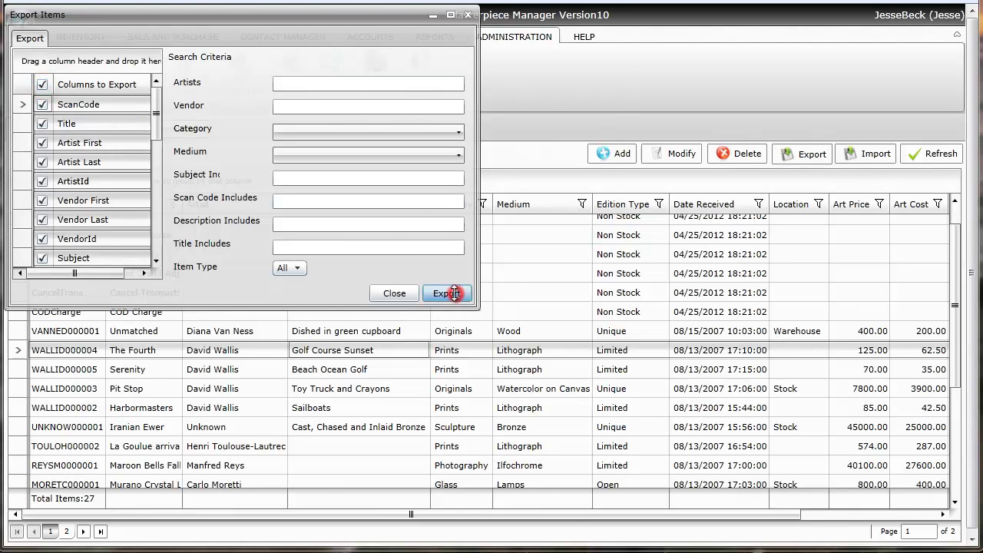
click(89, 19)
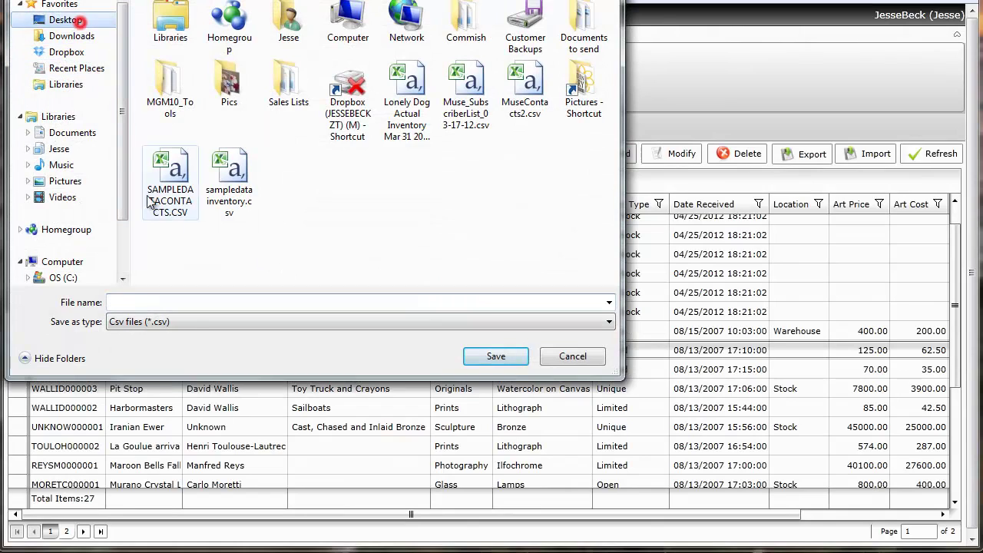
click(184, 302)
text(All)
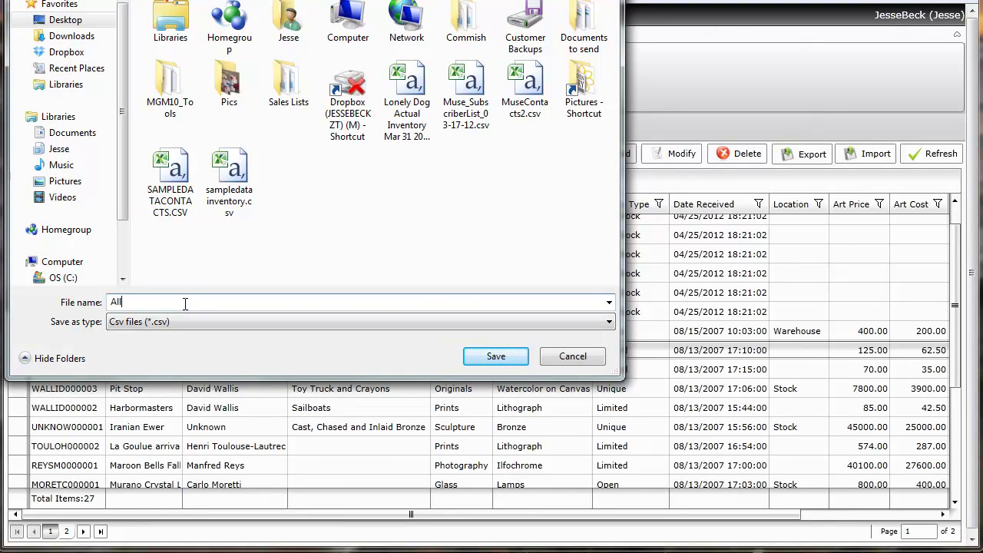
text(Inventory)
click(514, 354)
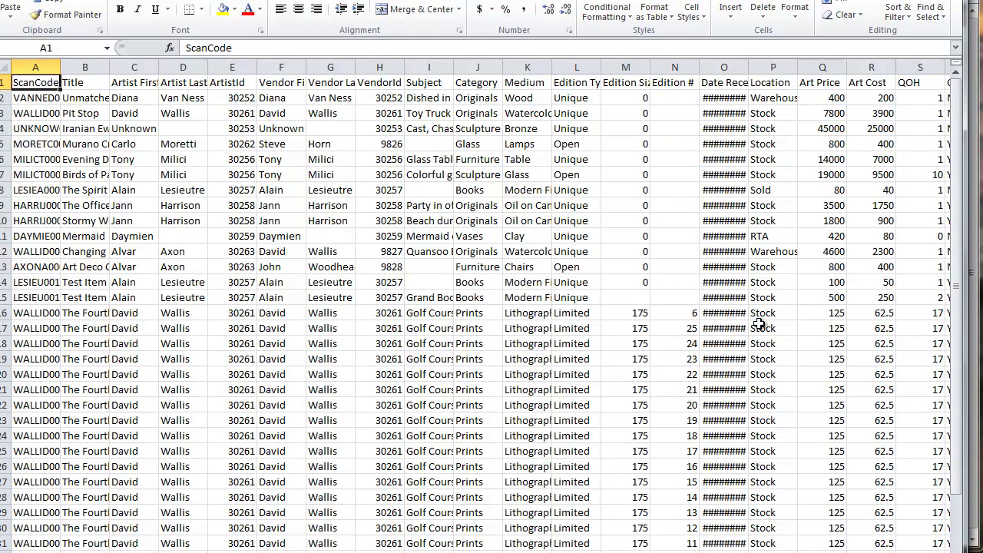
drag(435, 313, 454, 421)
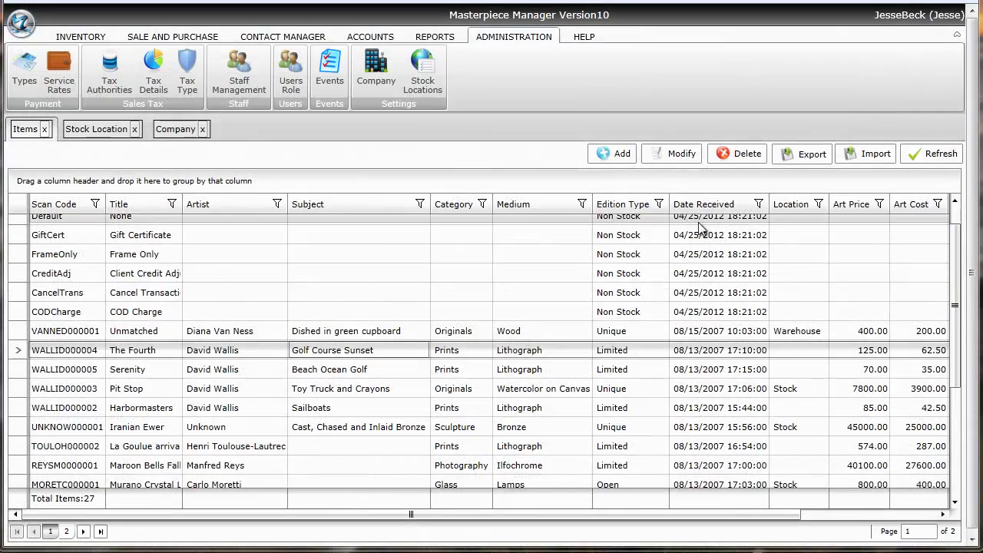
Sort the Items grid descending by Location so Warehouse items come first
click(785, 212)
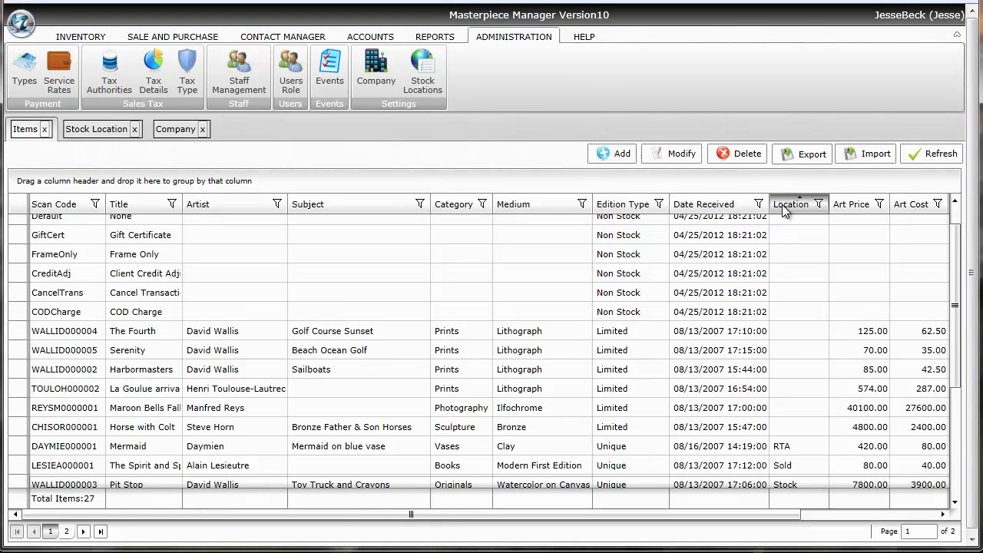
click(783, 212)
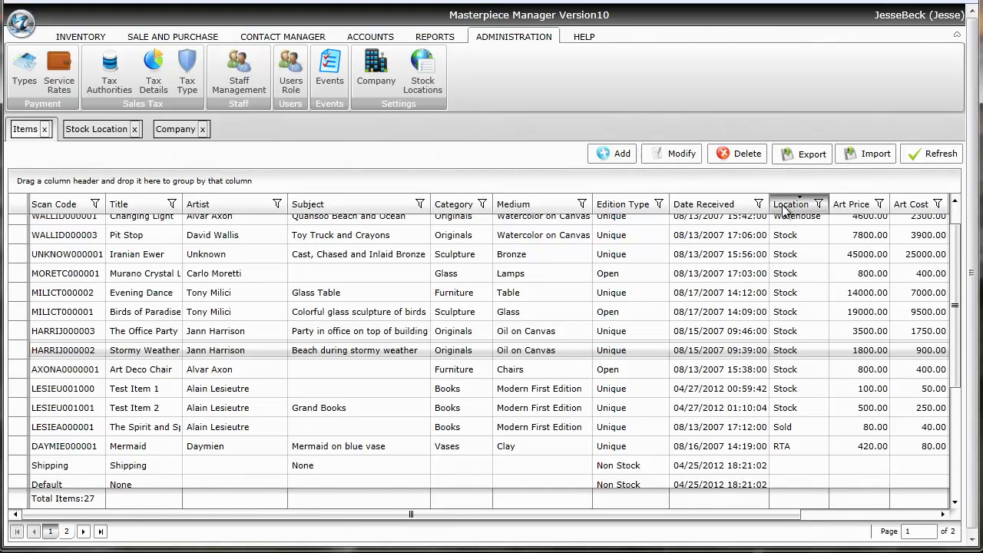
scroll(784, 211, down, 3)
scroll(761, 241, up, 5)
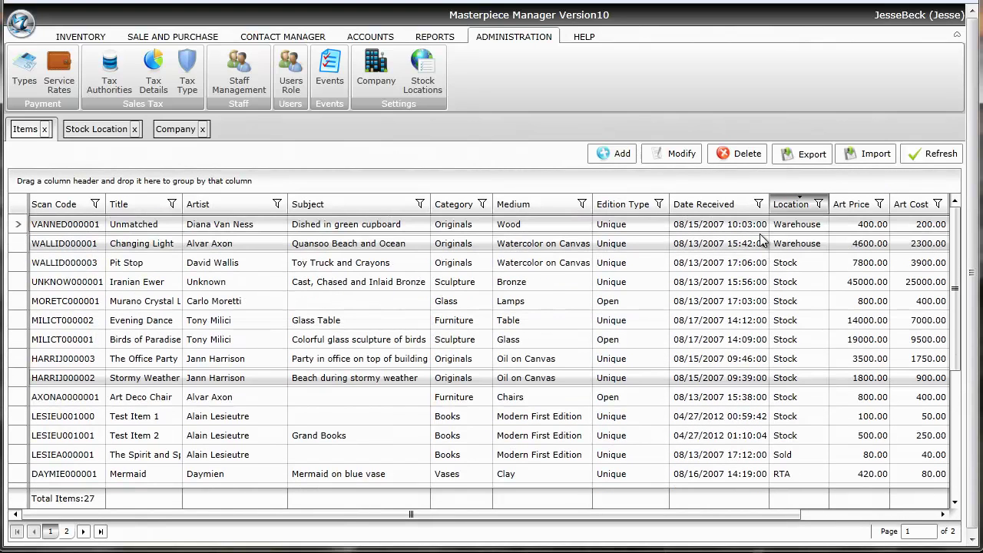
In Pit Stop's details, add a stock movement to Gallery B, save, and confirm the grid
click(382, 263)
double_click(382, 264)
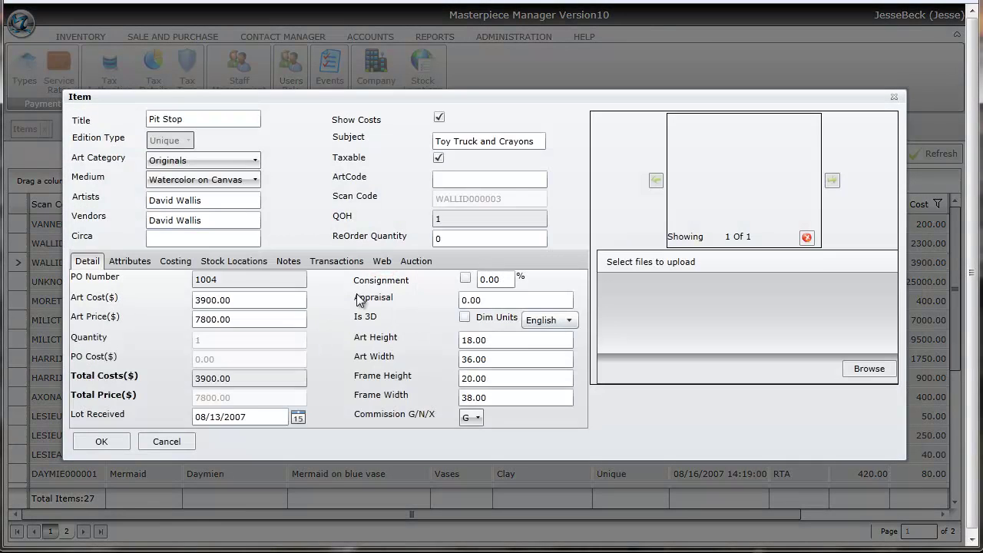
click(256, 268)
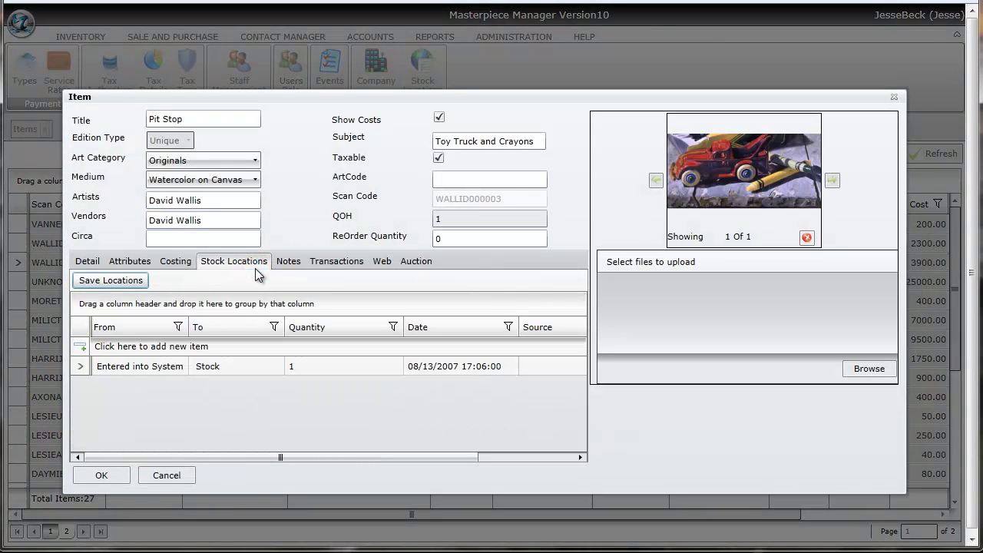
click(159, 346)
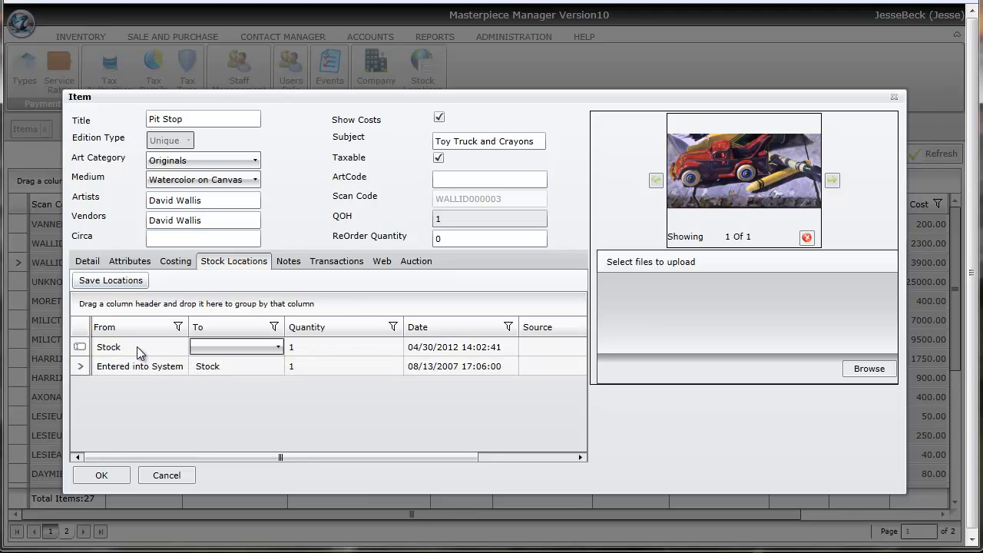
click(216, 349)
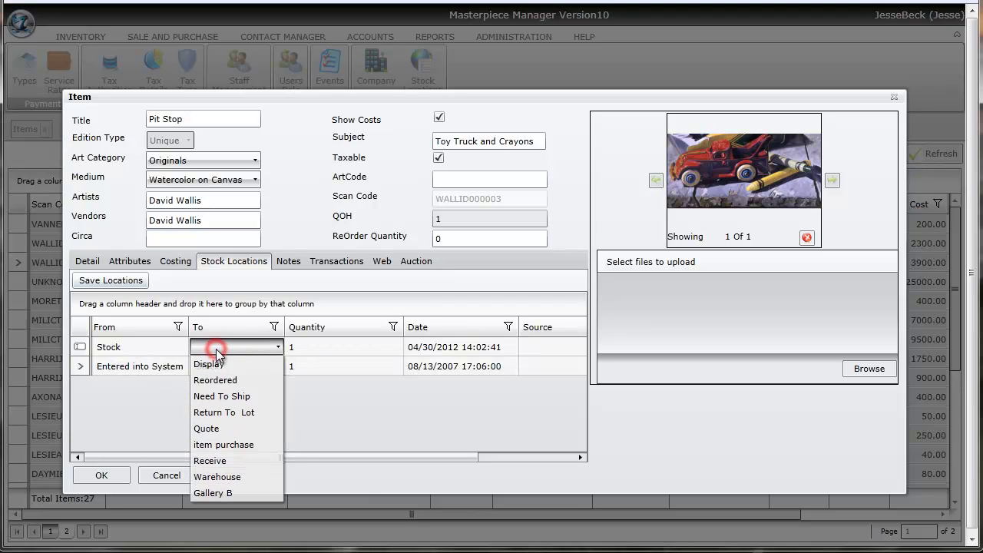
click(223, 493)
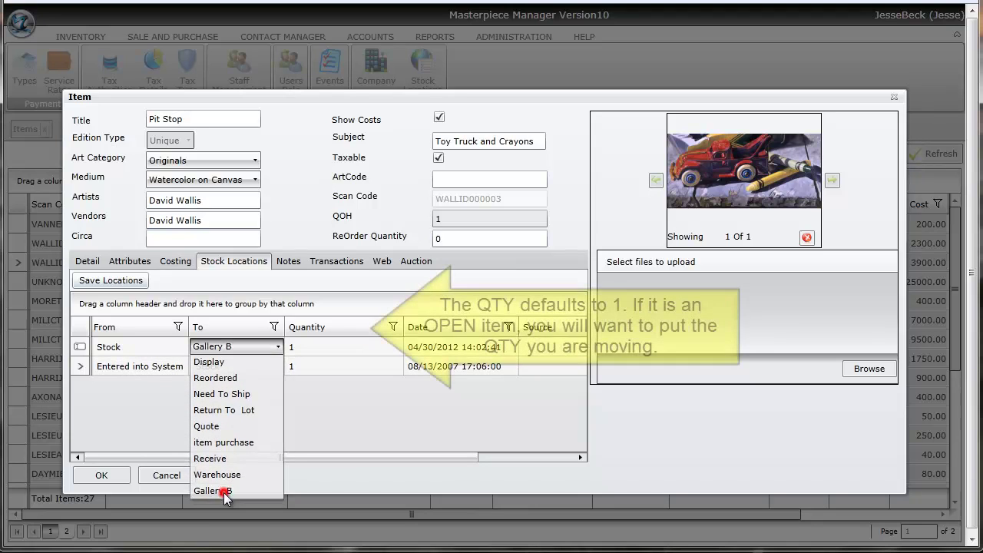
click(123, 281)
click(107, 472)
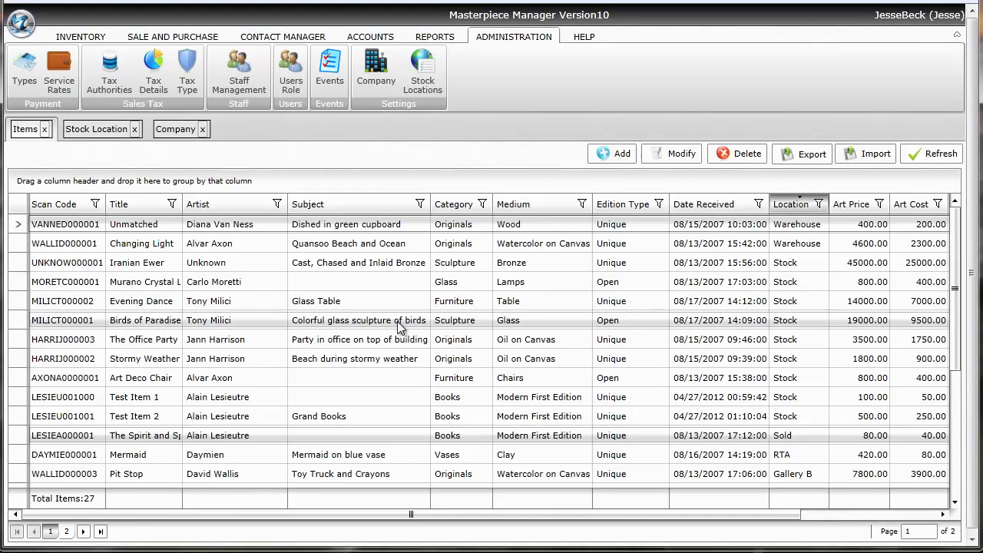
click(545, 476)
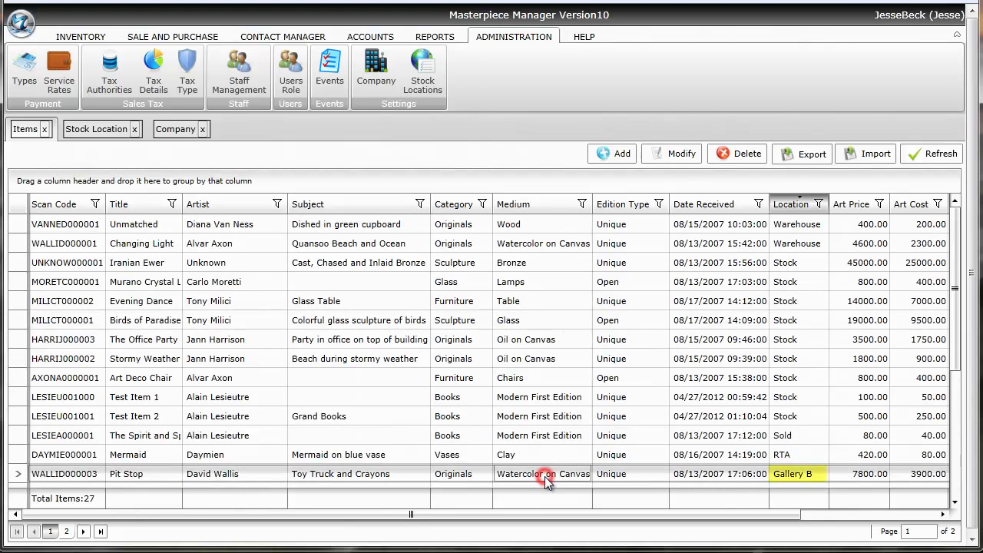